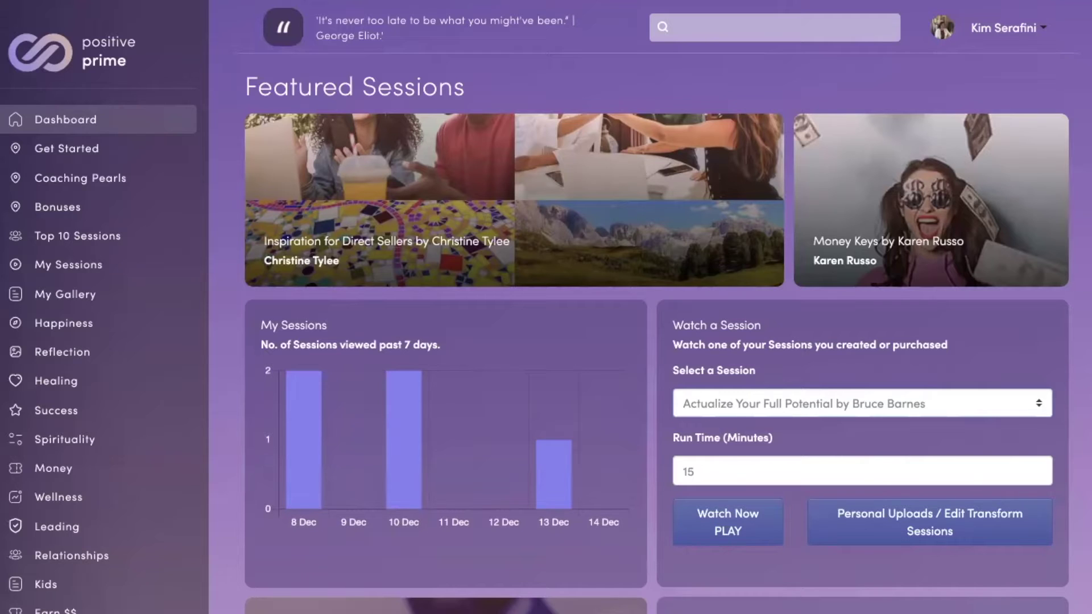
Log out of the dashboard and autofill the saved e-mail and password on the login page
left_click(1005, 29)
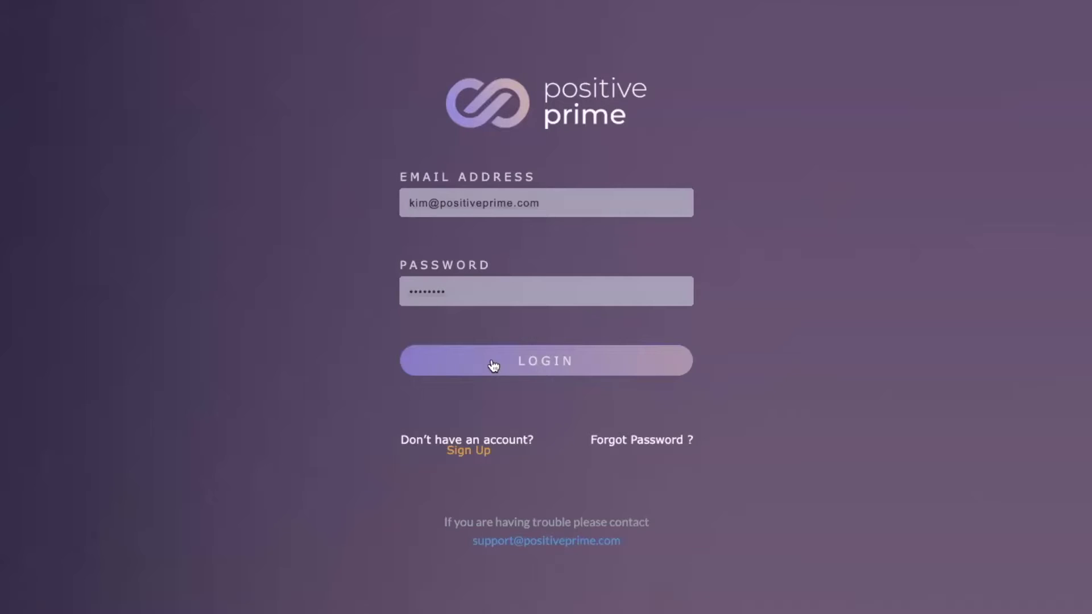
left_click(528, 368)
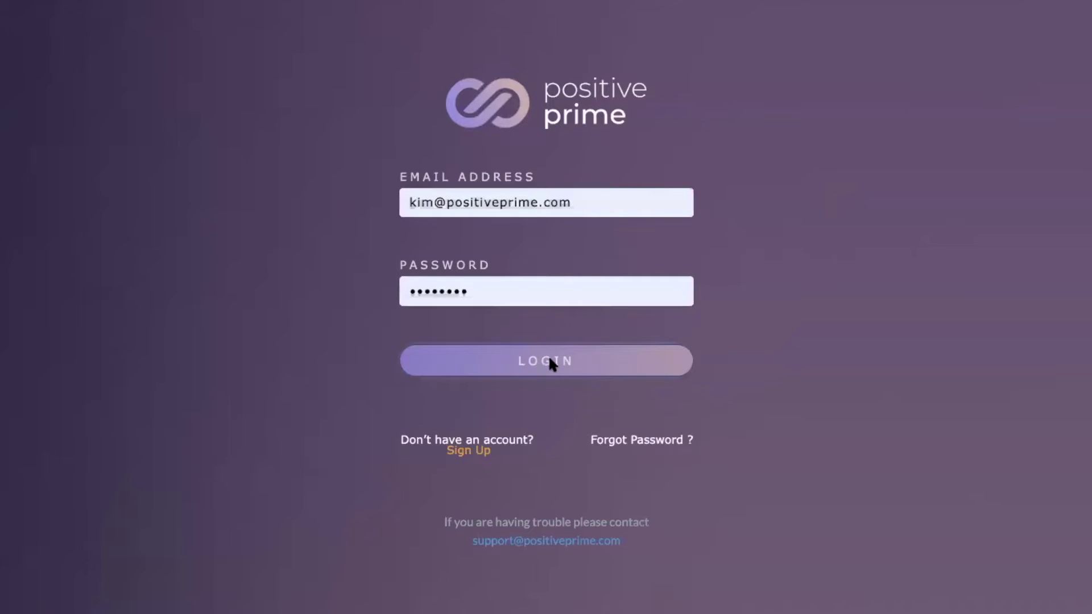
Log back in and scroll through the dashboard's Featured Sessions and My Sessions chart
left_click(550, 359)
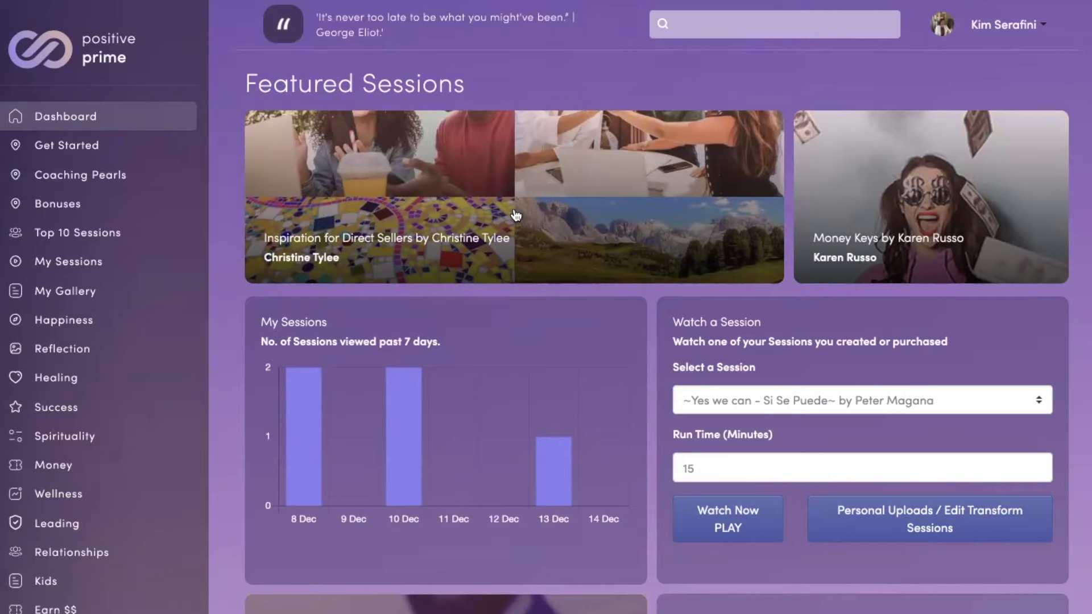
scroll(516, 215, "down", 5)
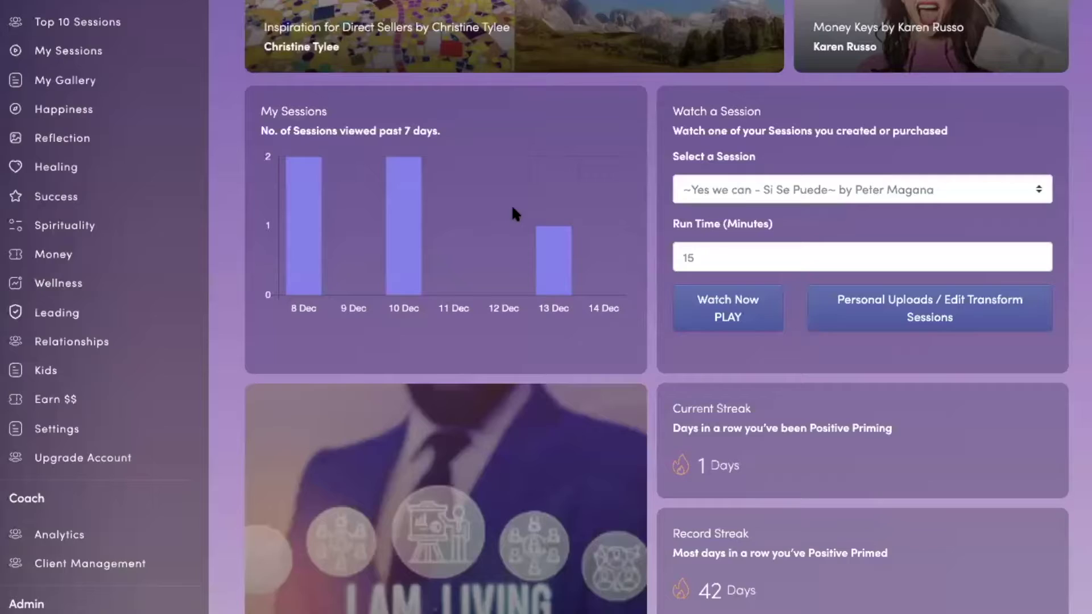
scroll(514, 217, "down", 3)
scroll(623, 223, "up", 10)
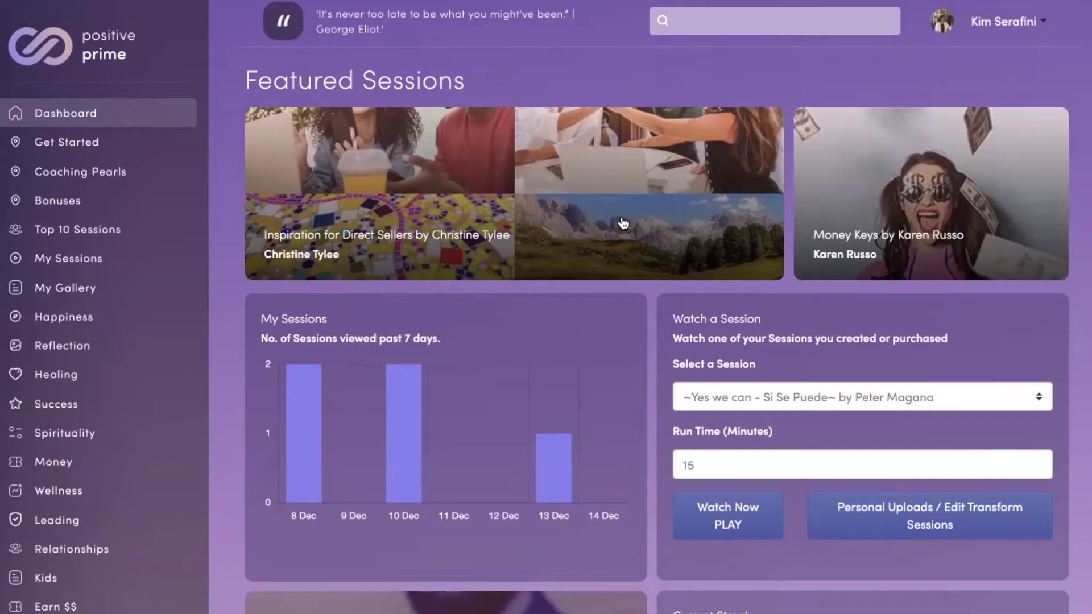
scroll(514, 207, "down", 2)
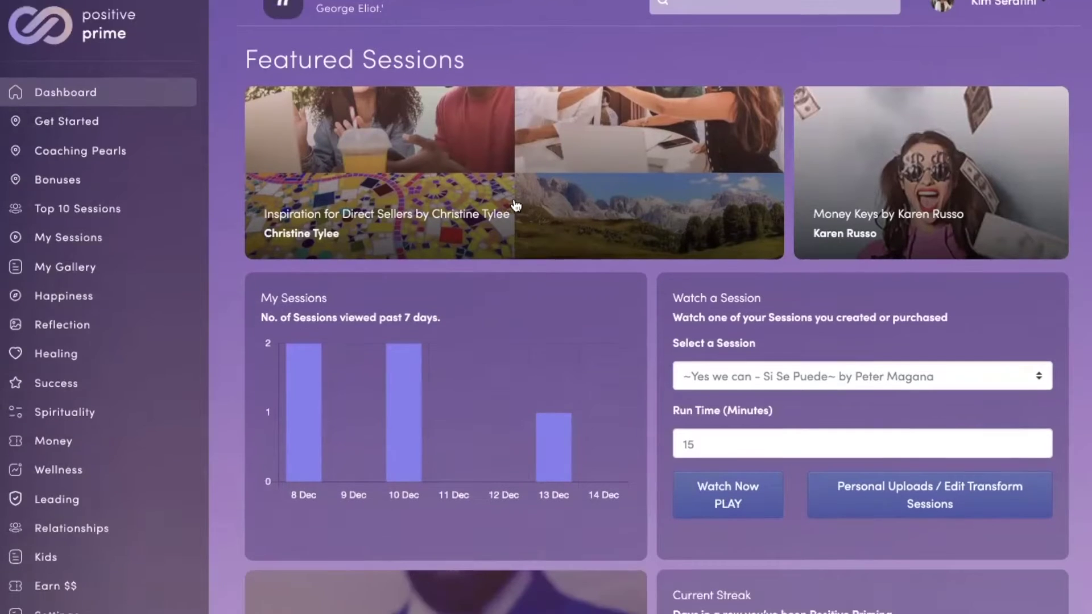
scroll(513, 194, "up", 3)
Open the Inspiration for Direct Sellers session and choose to personalize it with your own photos
left_click(515, 198)
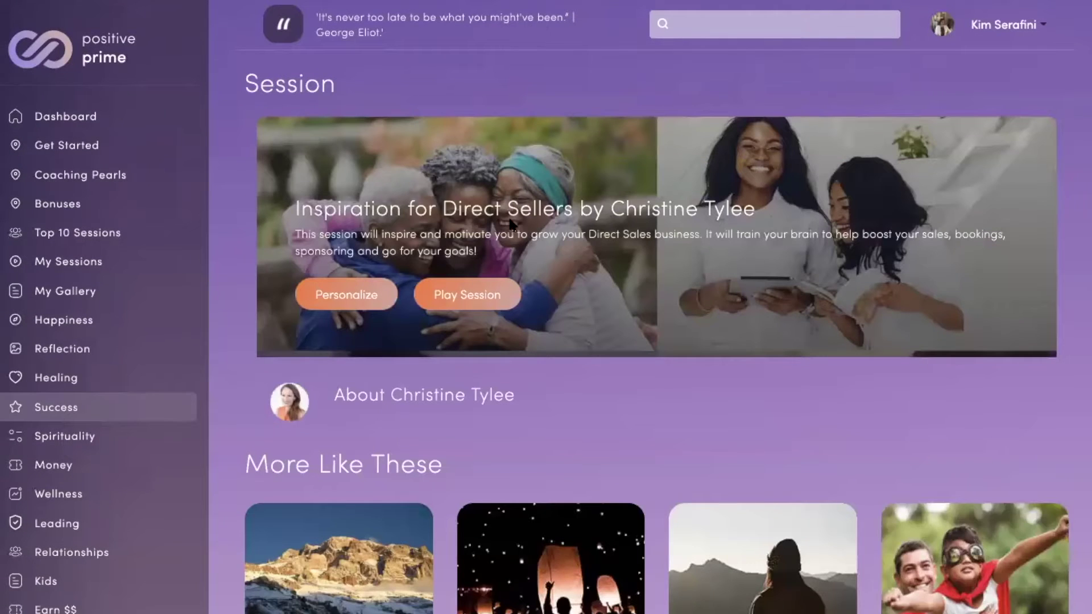
scroll(510, 219, "down", 1)
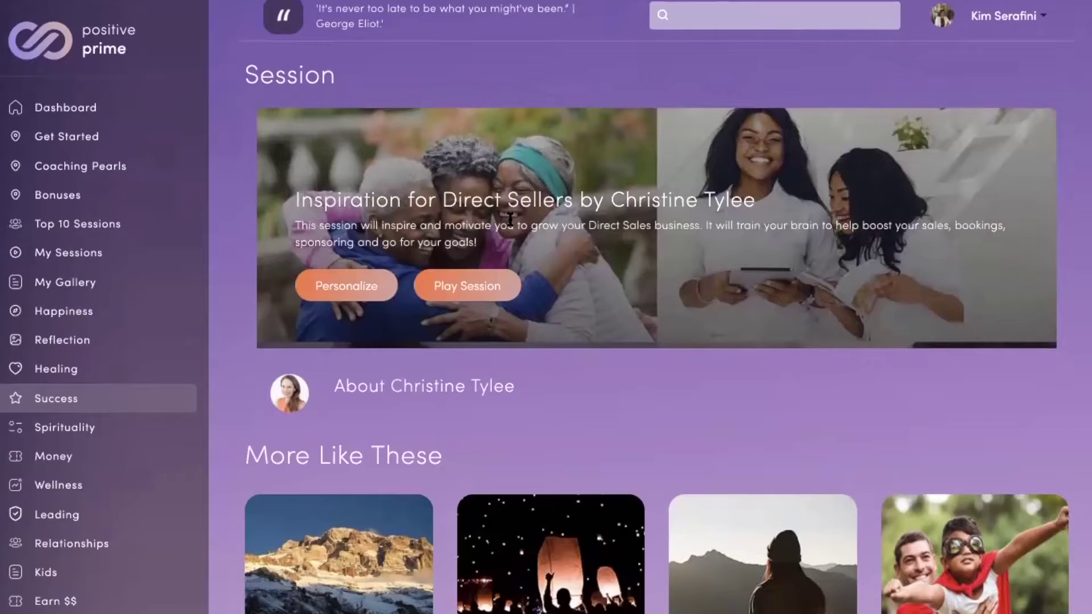
scroll(510, 219, "up", 1)
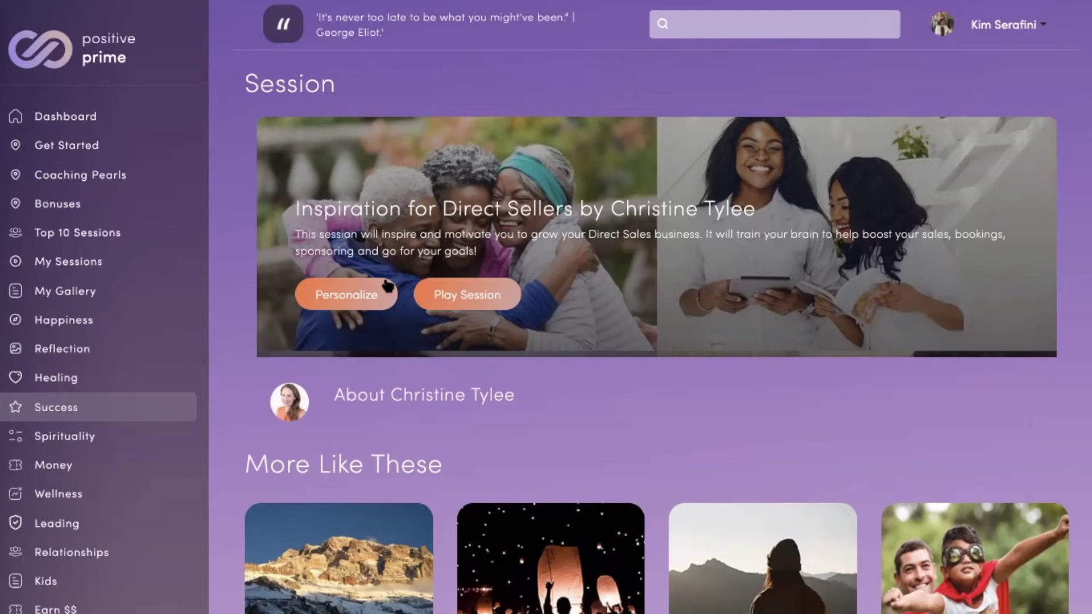
left_click(319, 303)
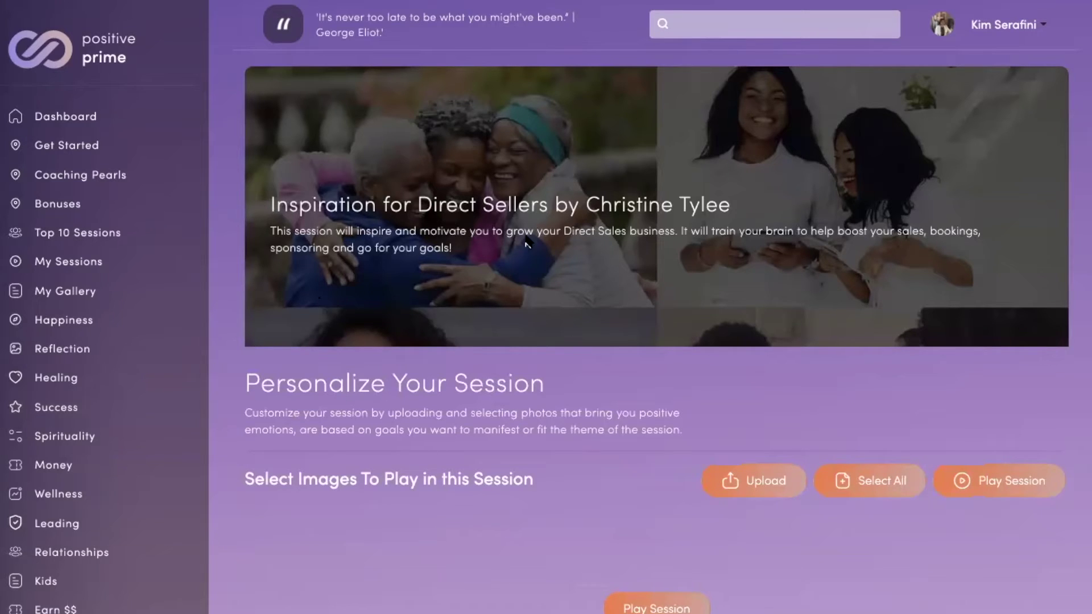
Open the Upload Images dialog and add one image from the device
left_click(758, 483)
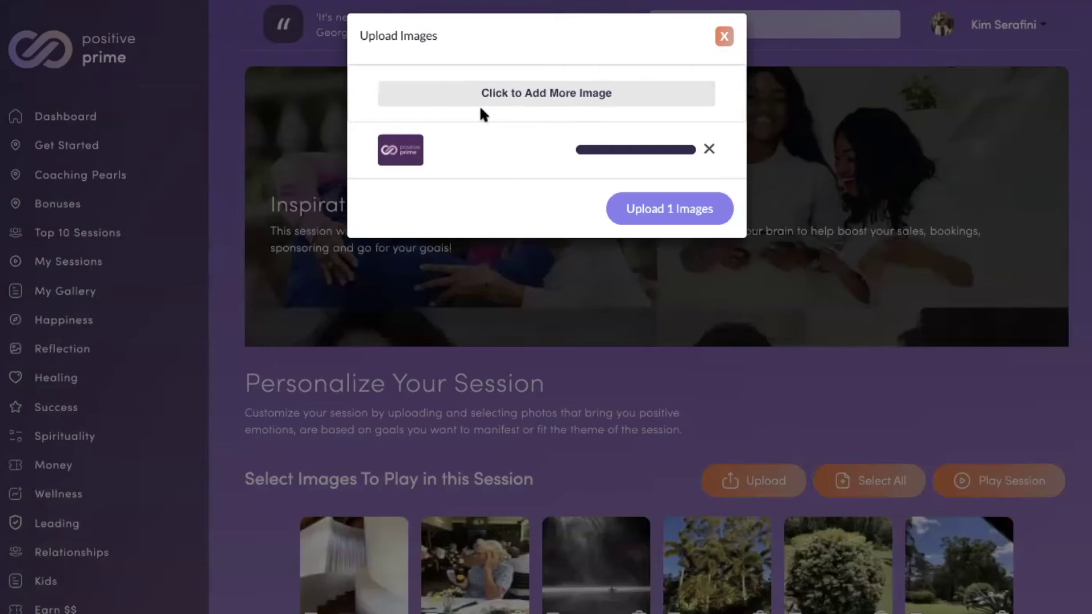
Upload the single queued image with Upload 1 Images
left_click(681, 211)
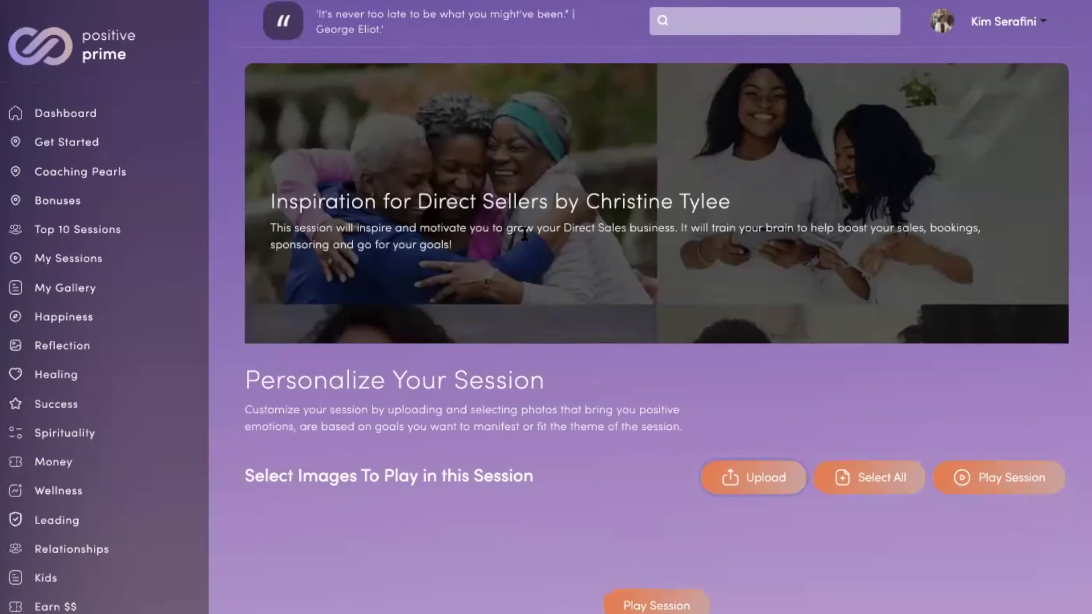
Tick the first photo in the image grid, then use Select All to include every photo
scroll(525, 234, "down", 2)
scroll(524, 233, "down", 3)
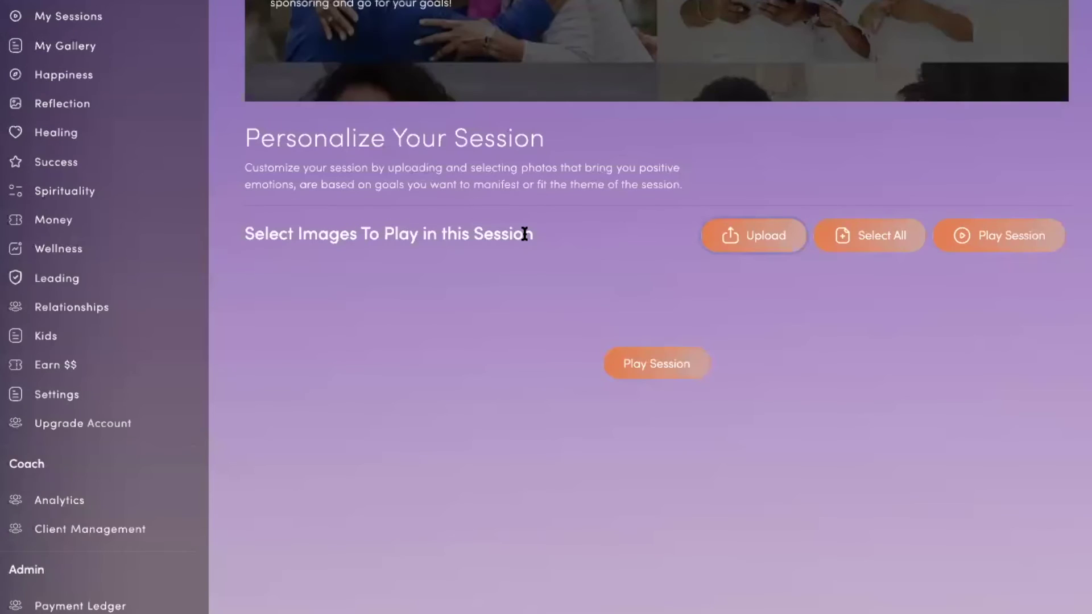
scroll(525, 233, "down", 2)
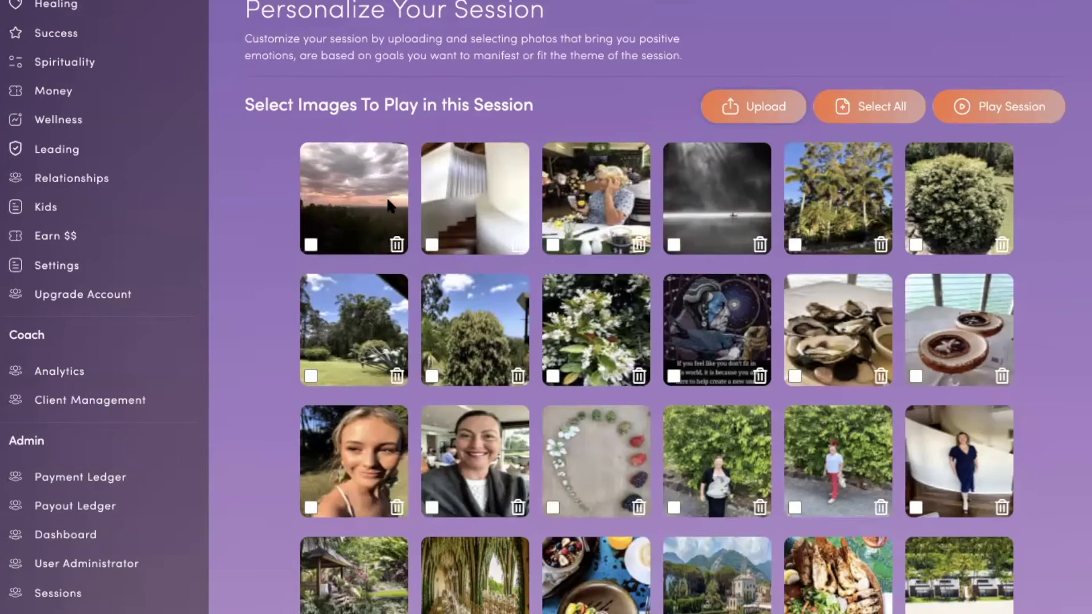
left_click(311, 245)
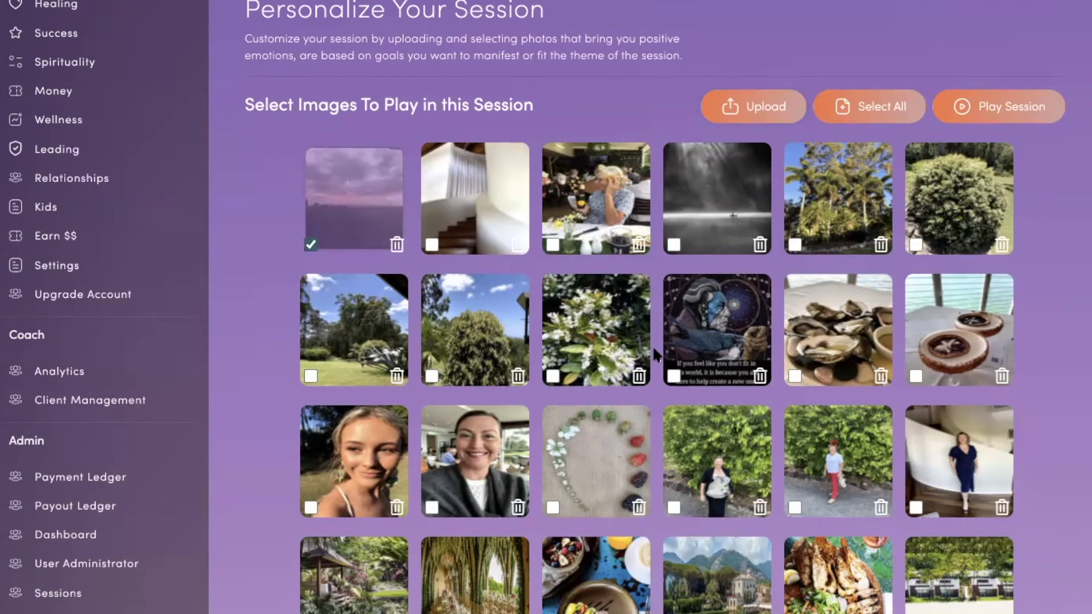
scroll(657, 355, "down", 1)
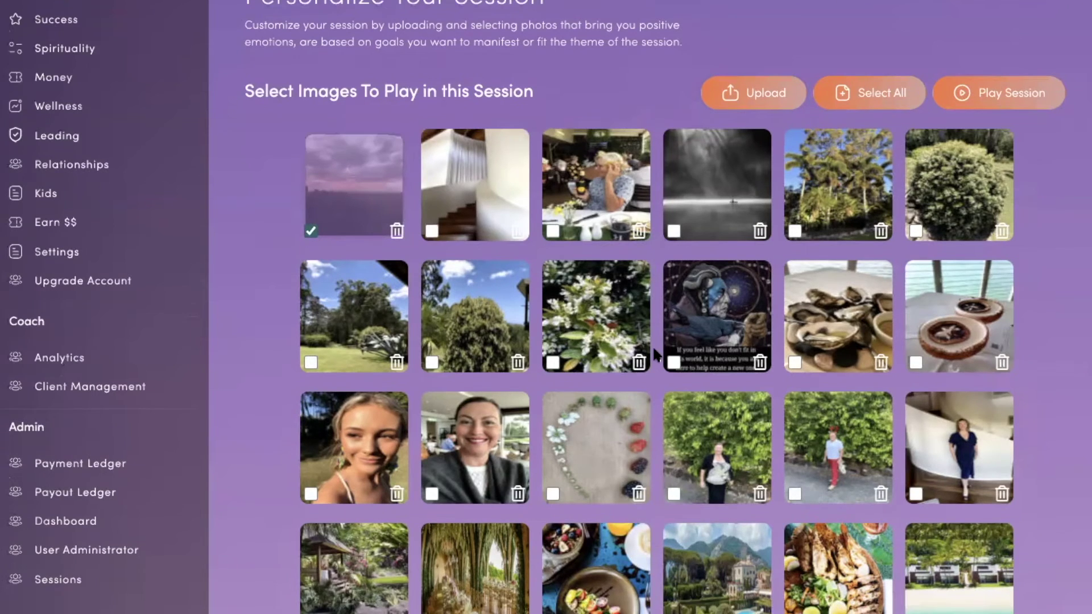
scroll(655, 350, "down", 5)
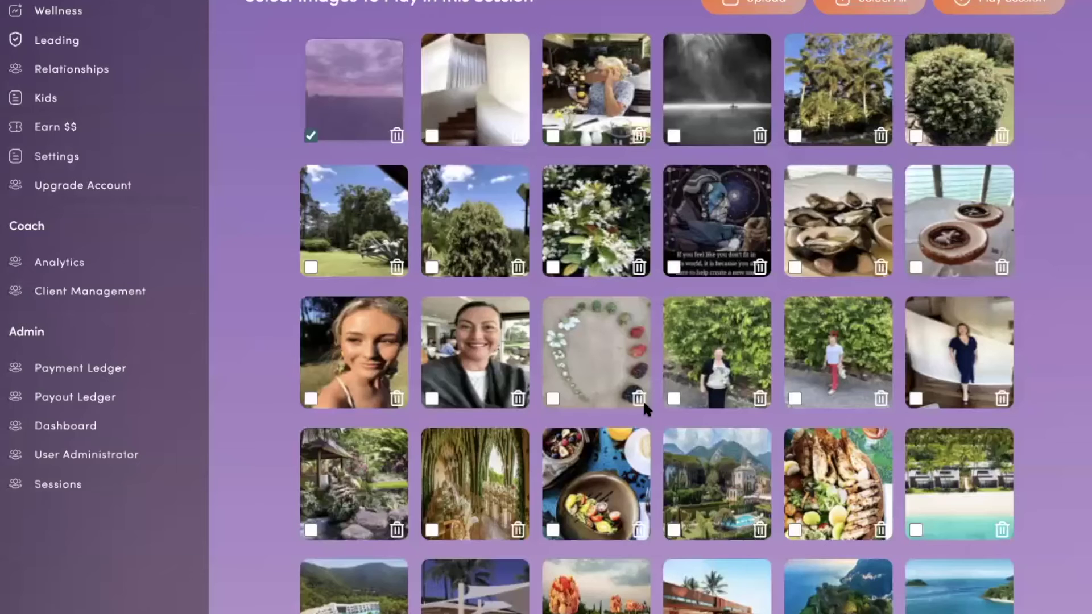
scroll(876, 142, "up", 1)
left_click(873, 134)
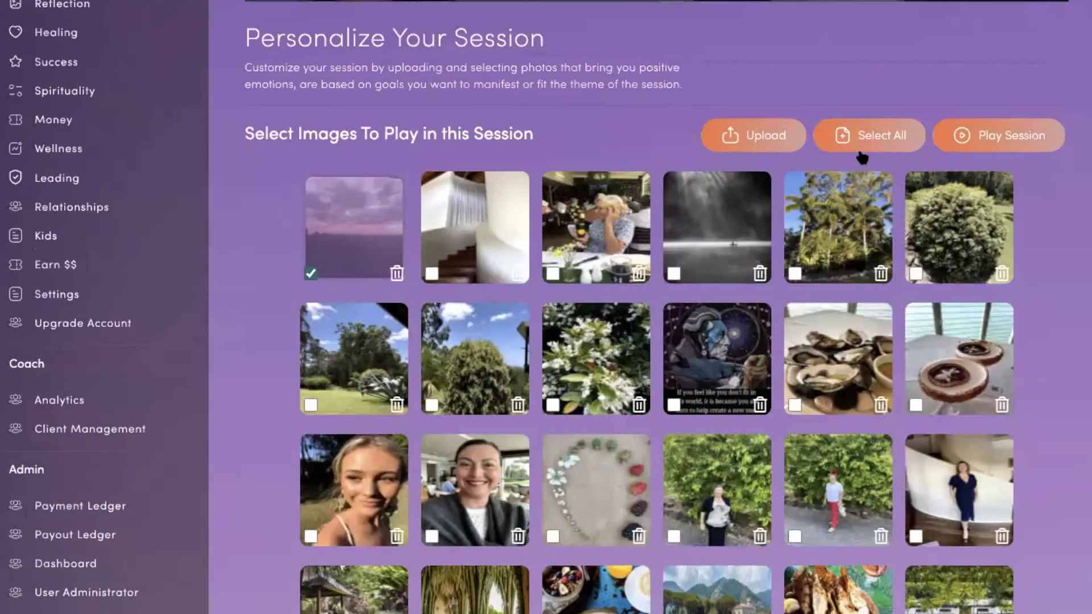
Play the session, record Happy as the current mood, and confirm to begin playback
left_click(1017, 135)
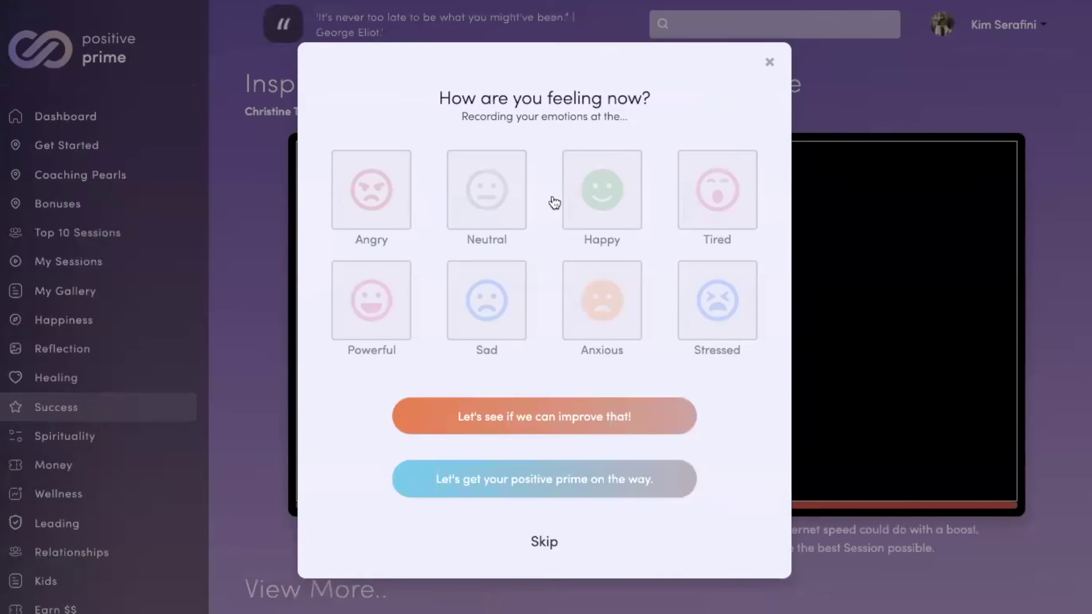
left_click(611, 202)
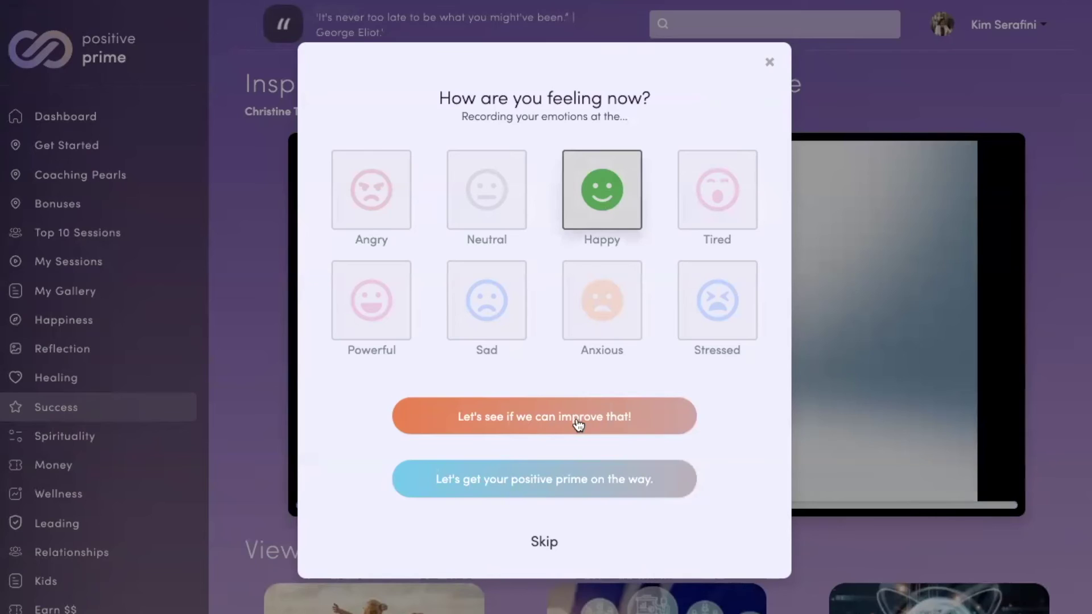
left_click(575, 425)
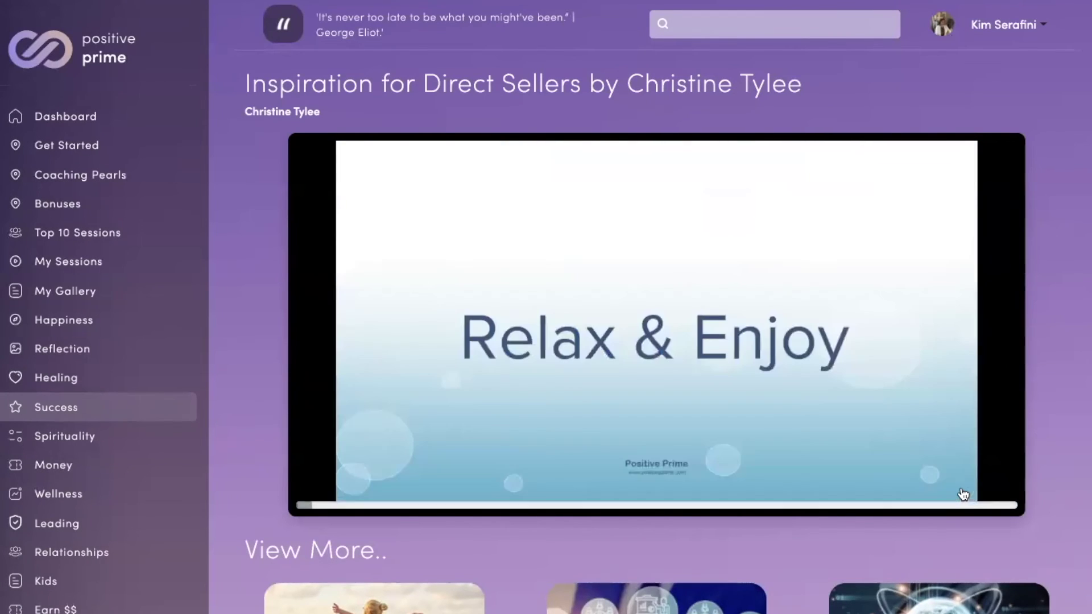
Mute the session and raise the playback speed step by step up to 8x
left_click(964, 491)
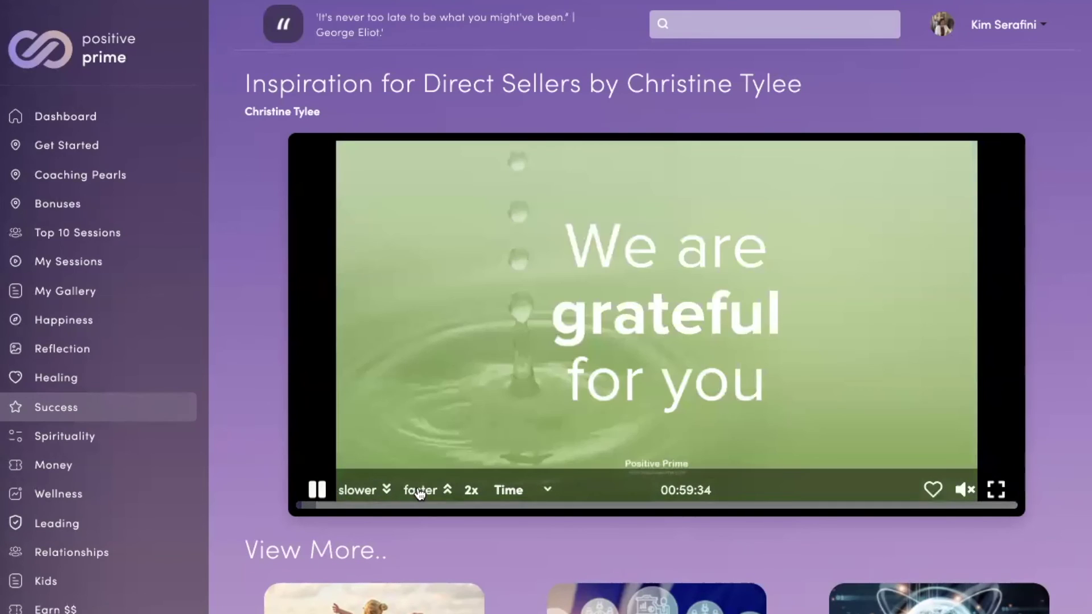
left_click(420, 492)
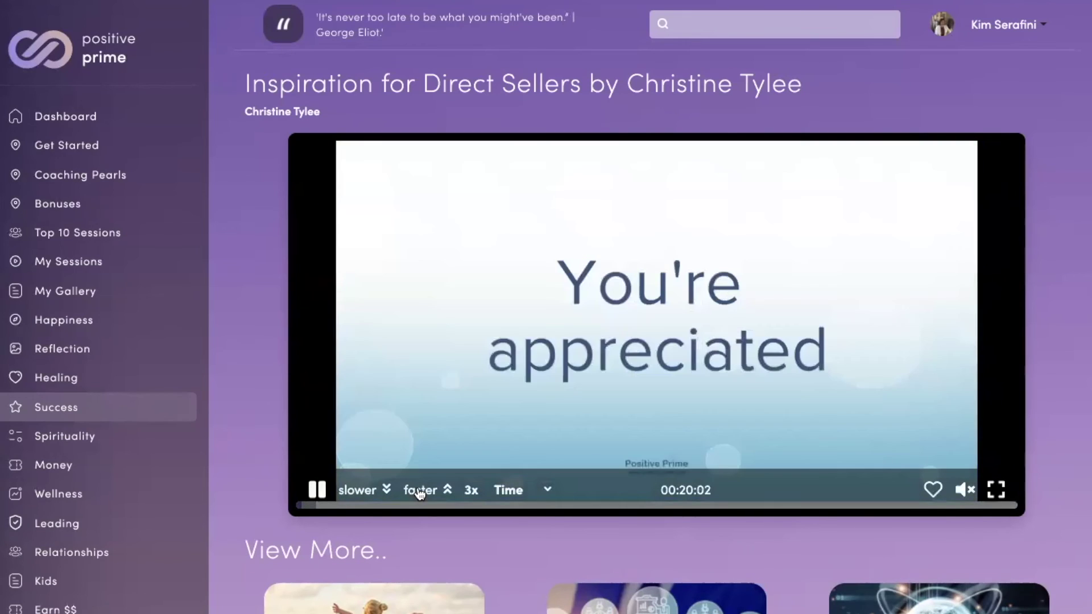
left_click(420, 492)
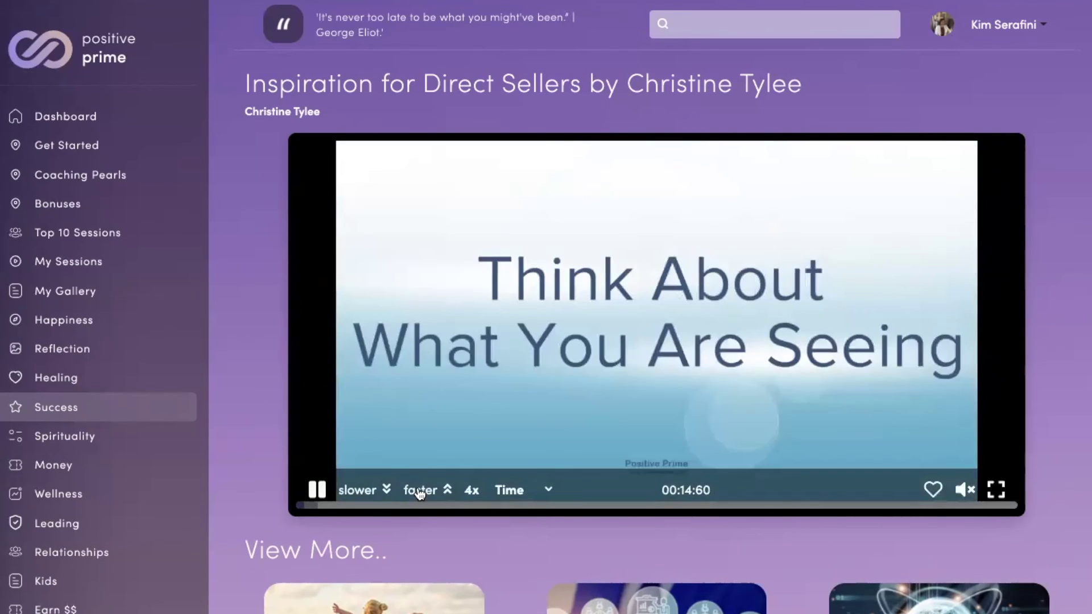
left_click(420, 491)
left_click(420, 491)
left_click(420, 491)
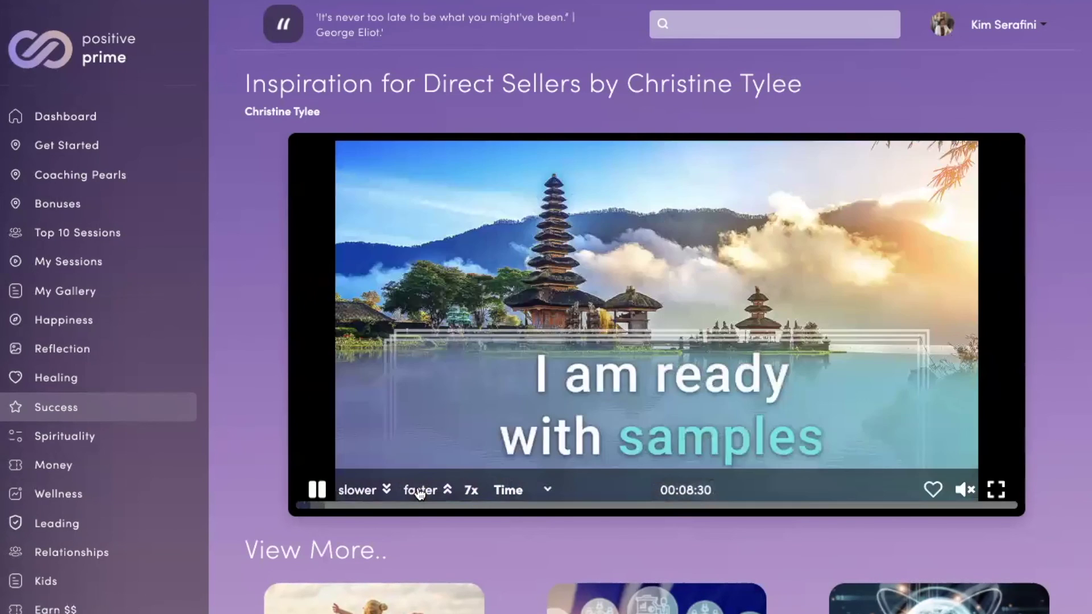
left_click(420, 492)
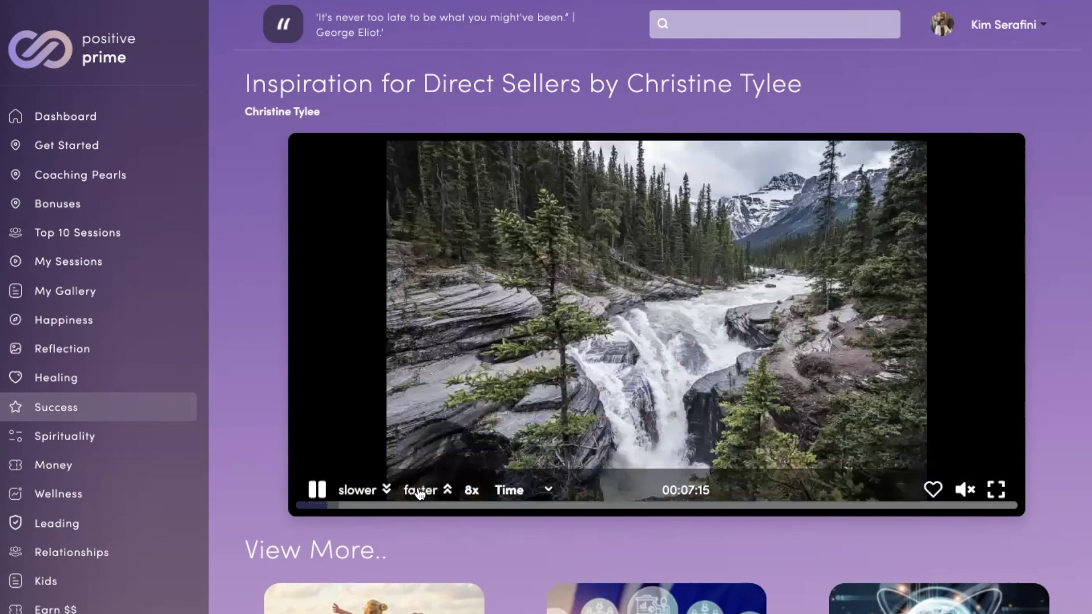
Slow the playback back down from 8x to 2x
left_click(357, 490)
left_click(357, 490)
left_click(358, 490)
left_click(357, 490)
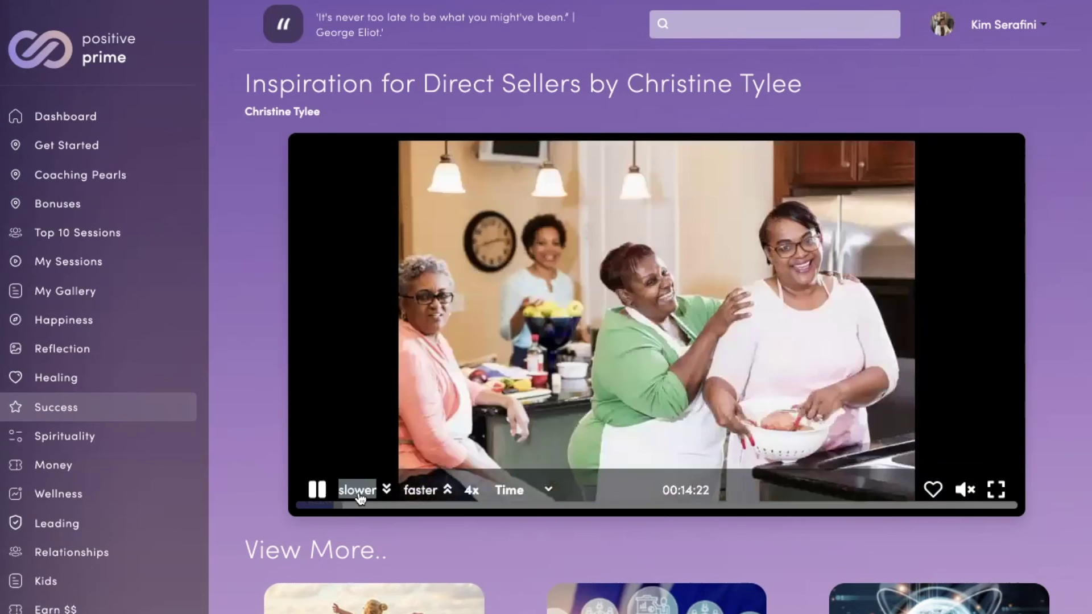
left_click(359, 491)
left_click(357, 490)
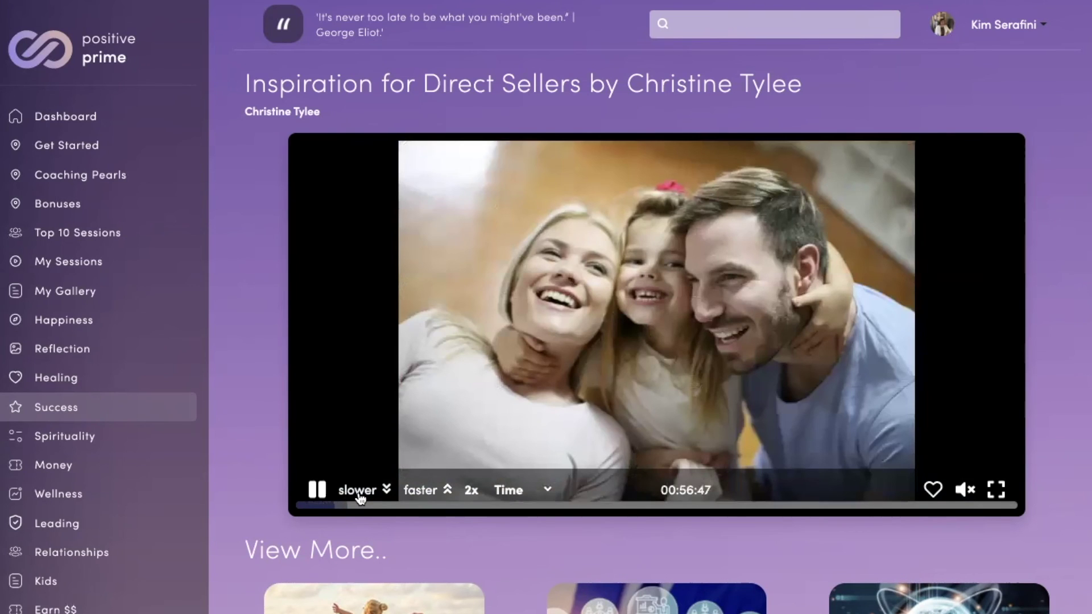